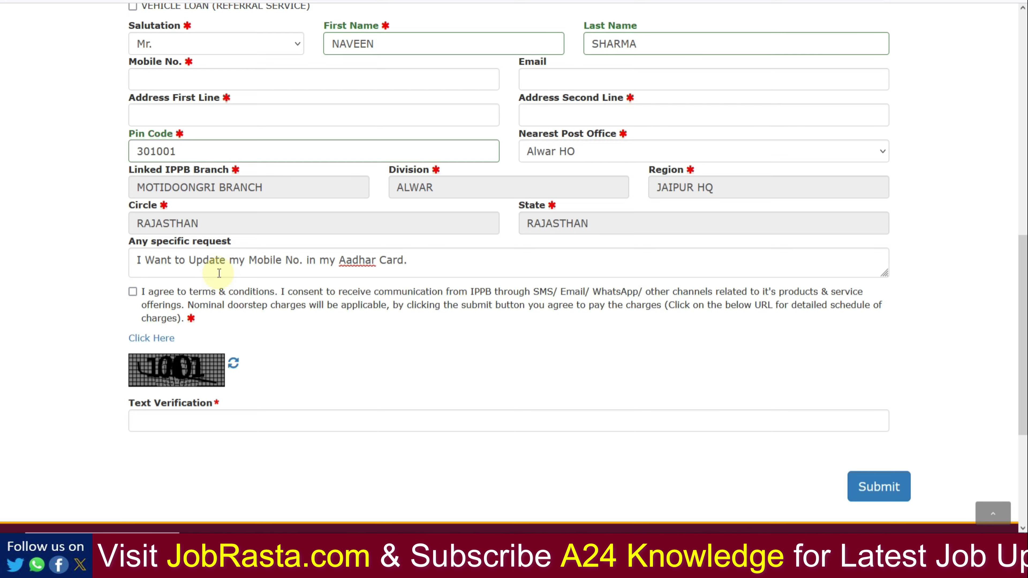
# - Agree to the terms and conditions, complete the text verification and submit the mobile number update request
pyautogui.click(138, 295)
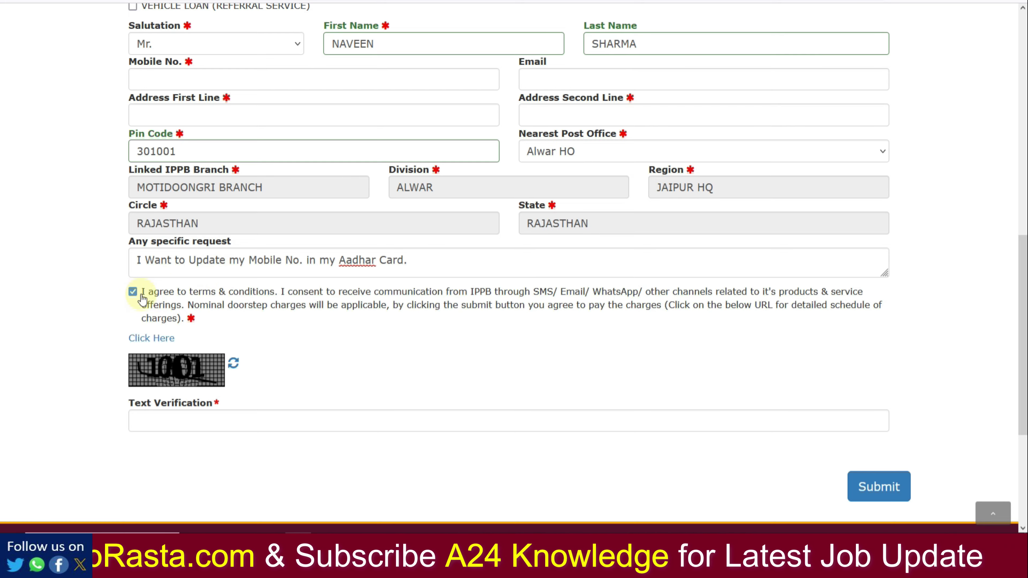
pyautogui.scroll(-3, 279, 296)
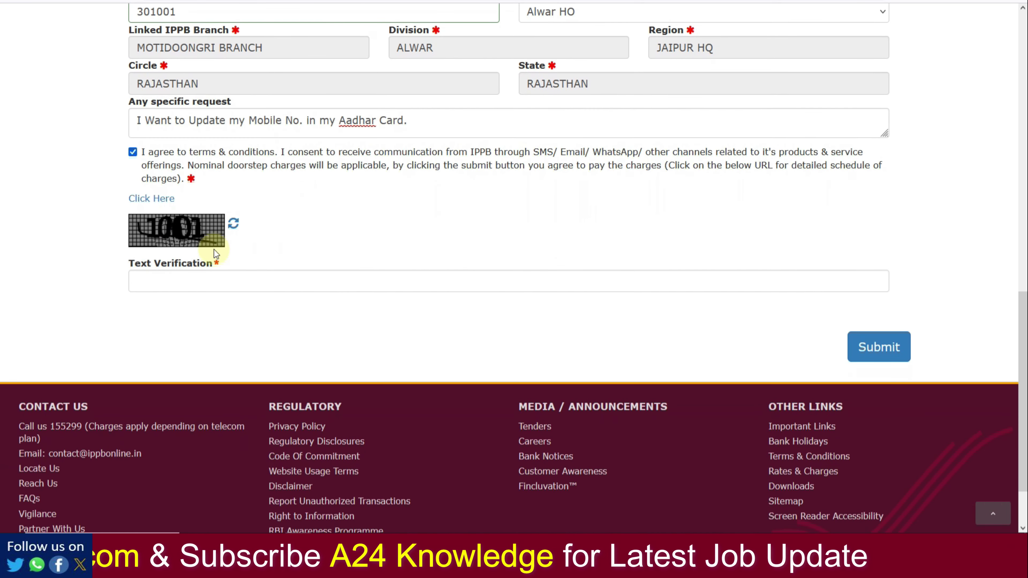
pyautogui.click(173, 282)
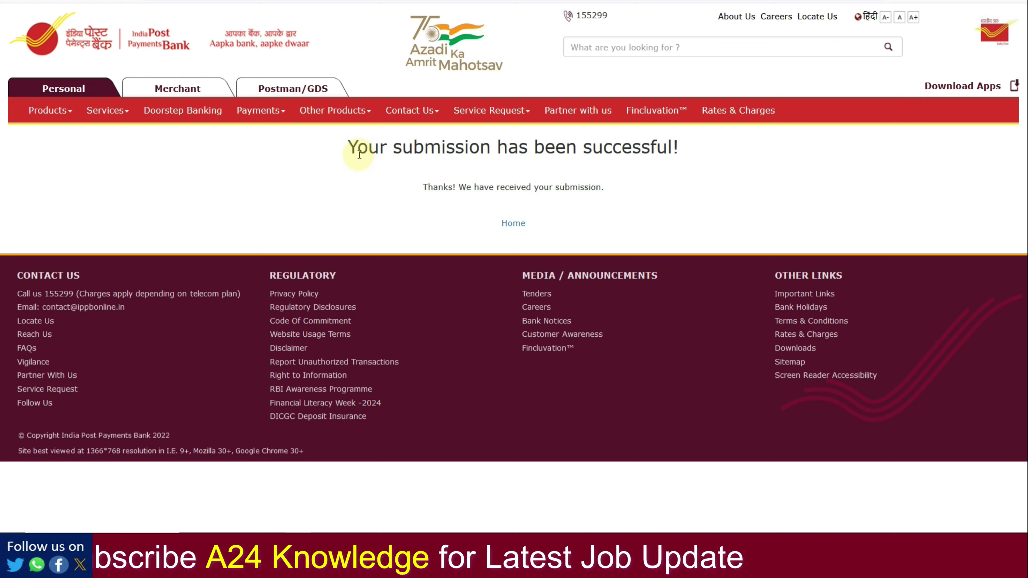
# - Read the submission result message and return to the home page
pyautogui.moveTo(349, 147); pyautogui.dragTo(652, 161)
pyautogui.click(706, 165)
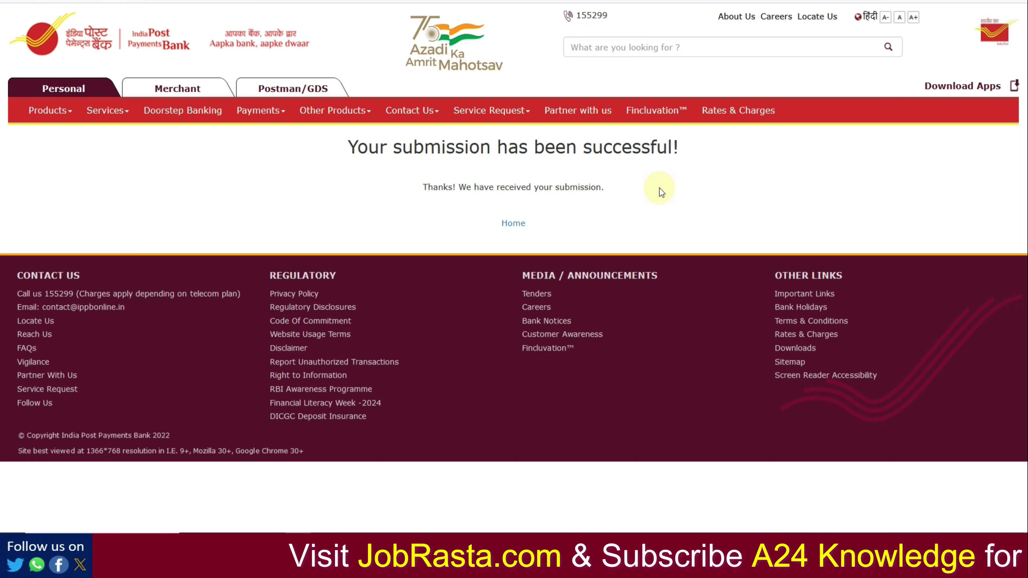
pyautogui.click(519, 223)
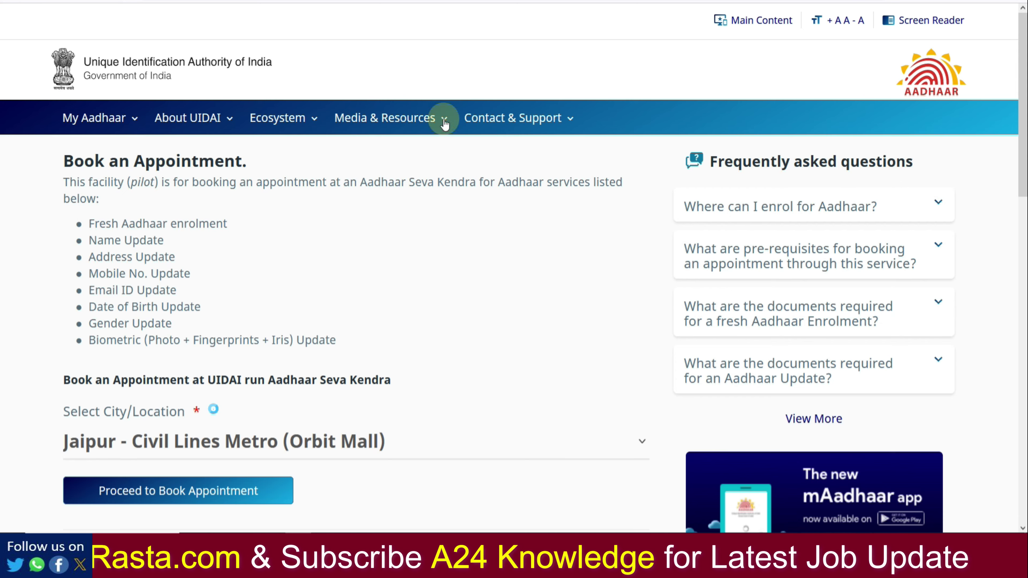
# - Choose Jaipur - Civil Lines Metro (Orbit Mall) as the location and proceed to book an appointment at the UIDAI run Aadhaar Seva Kendra
pyautogui.click(445, 121)
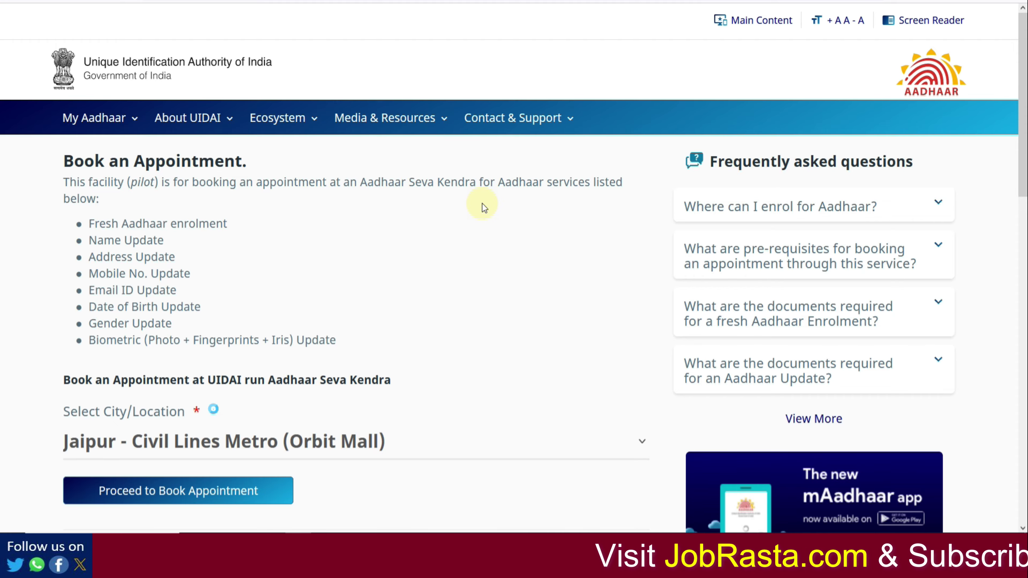
pyautogui.scroll(-10, 484, 204)
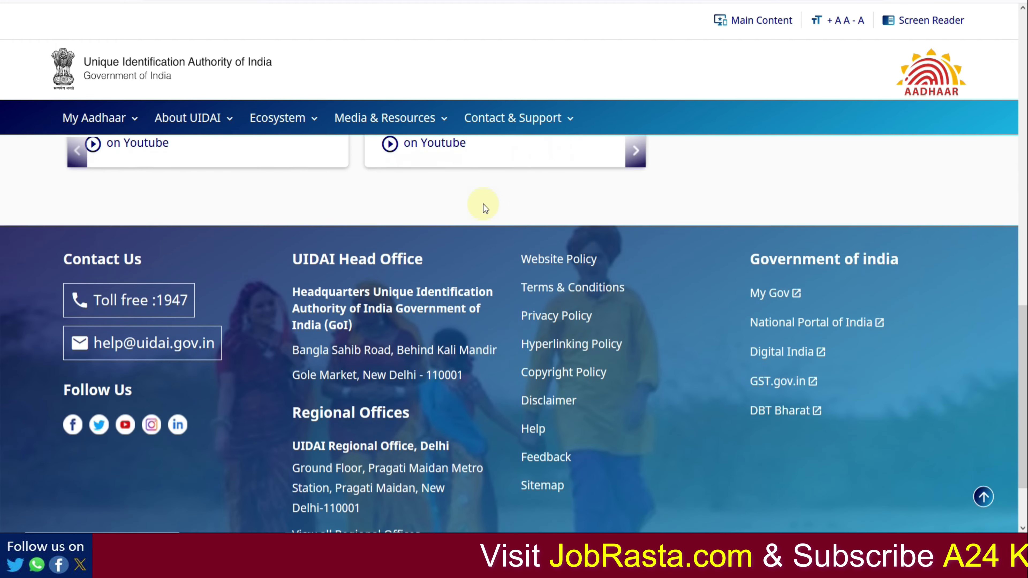
pyautogui.scroll(5, 497, 224)
pyautogui.scroll(5, 497, 224)
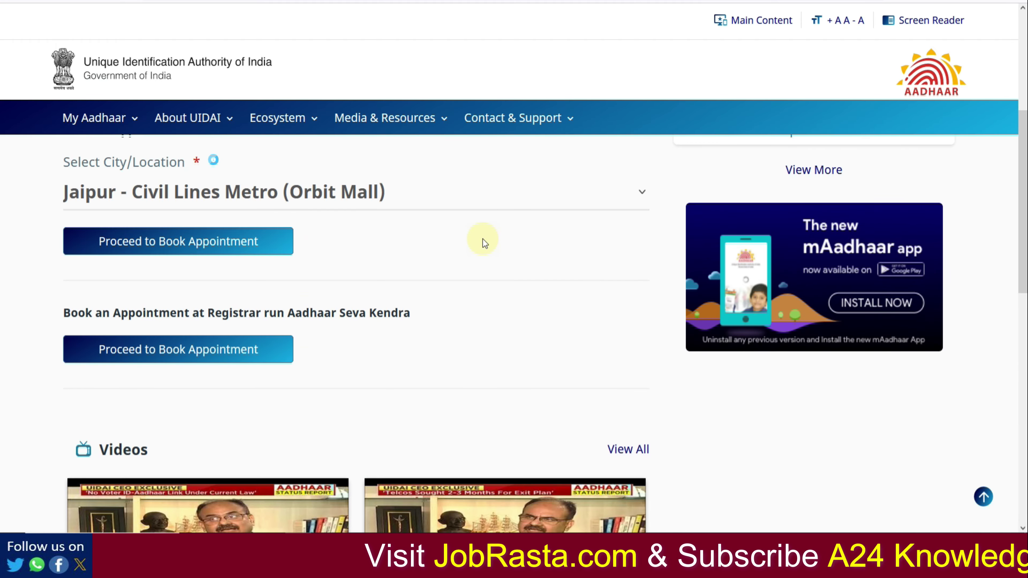
pyautogui.scroll(2, 483, 240)
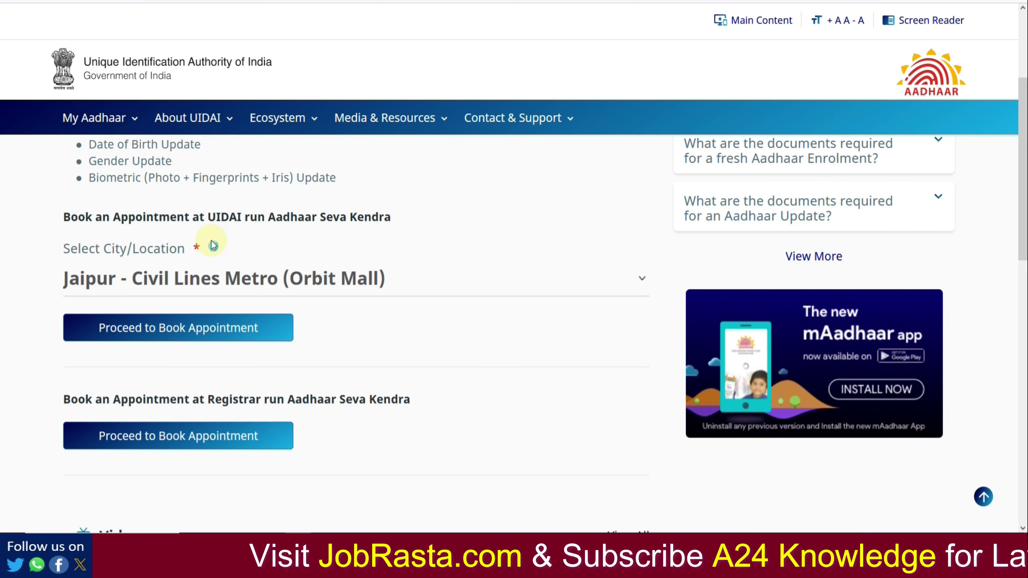
pyautogui.click(168, 295)
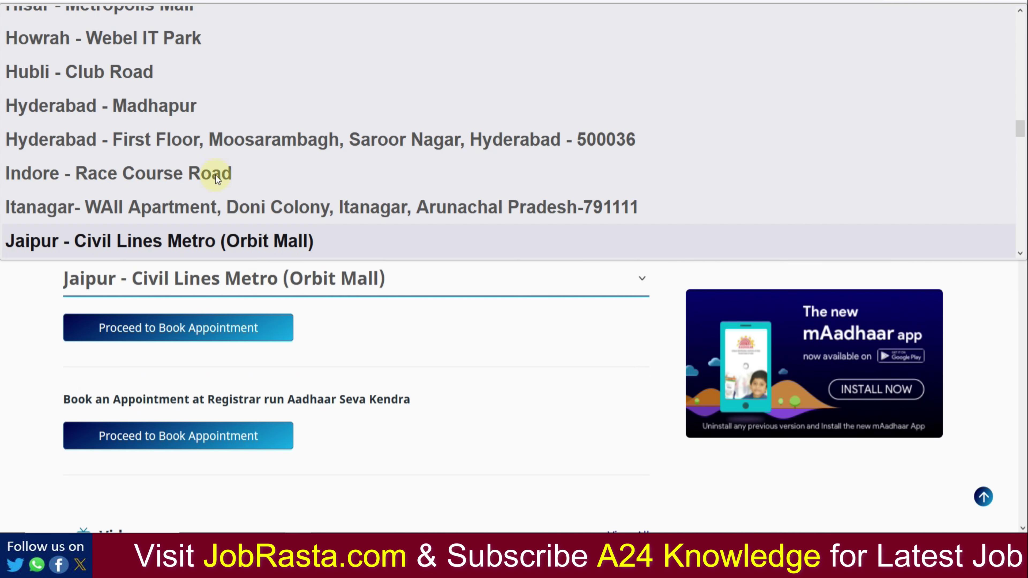
pyautogui.scroll(-5, 217, 171)
pyautogui.click(11, 314)
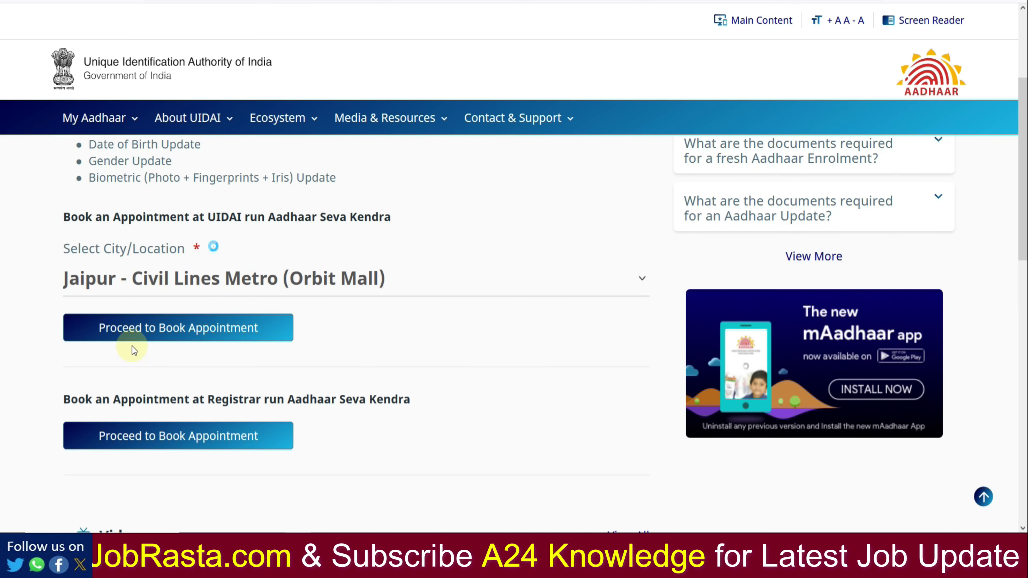
pyautogui.click(146, 337)
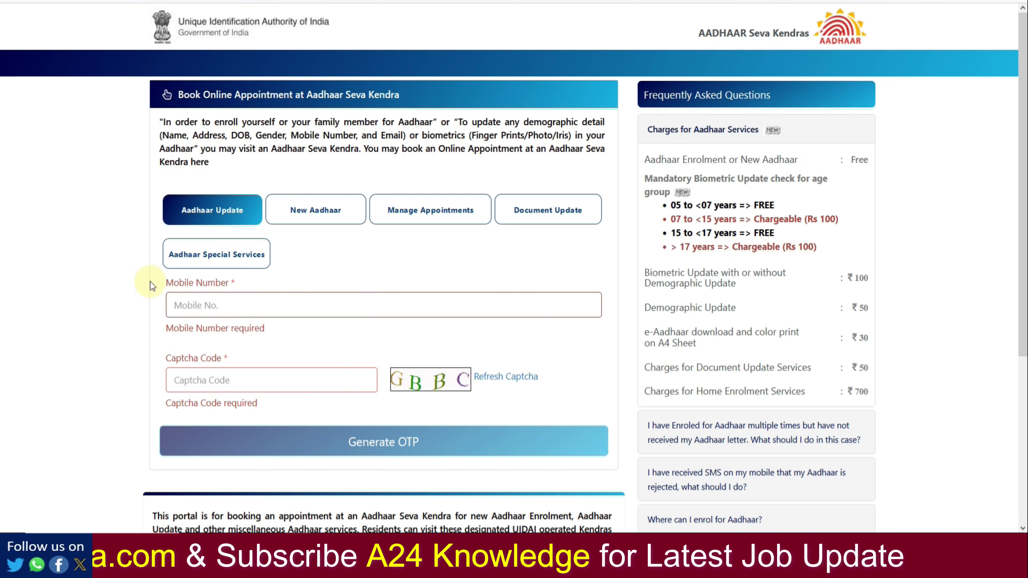
# - Review the Aadhaar services offered and the listed charges, including new enrolment and home enrolment
pyautogui.scroll(-5, 128, 275)
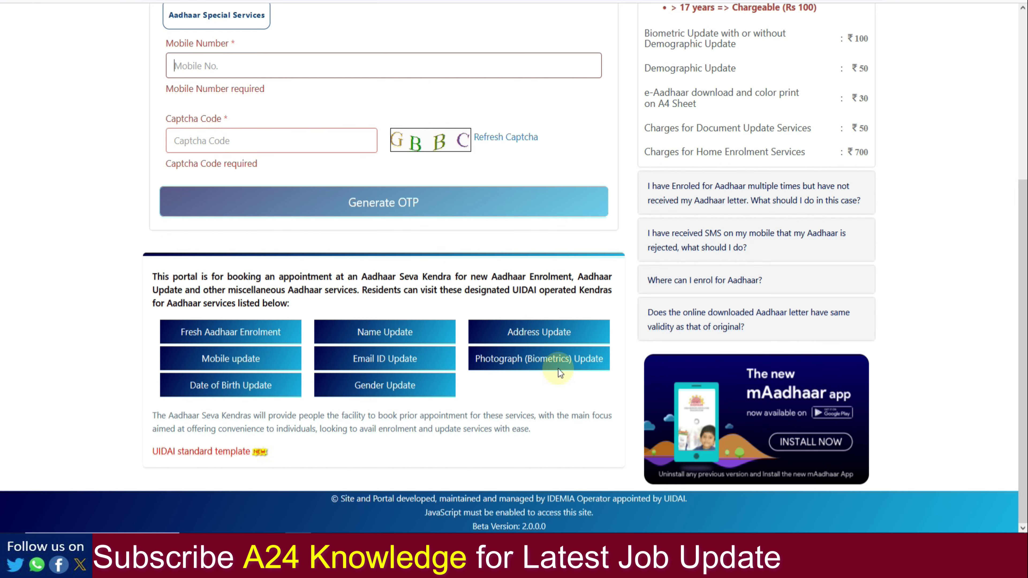
pyautogui.scroll(3, 558, 369)
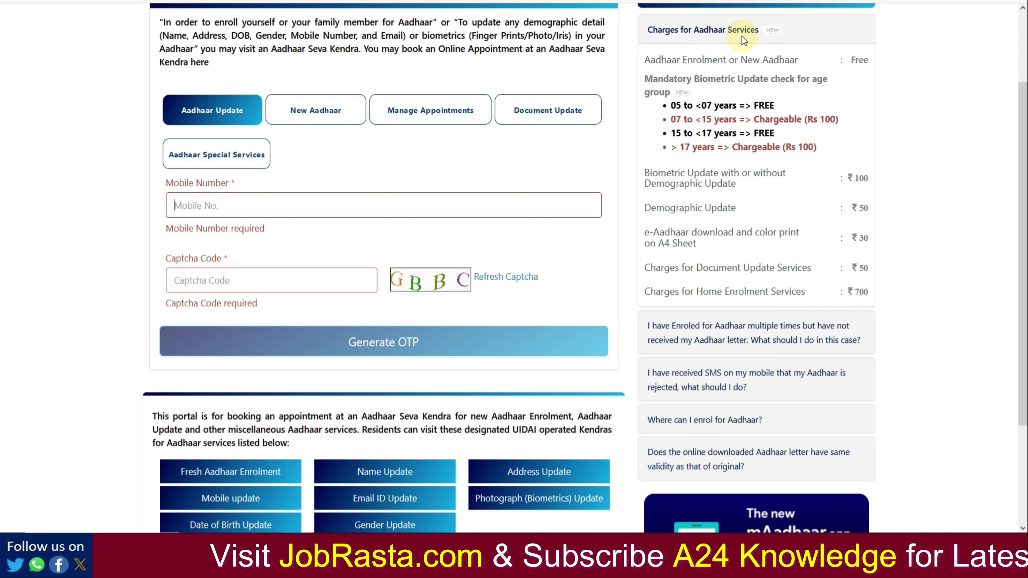
pyautogui.moveTo(662, 60); pyautogui.dragTo(768, 61)
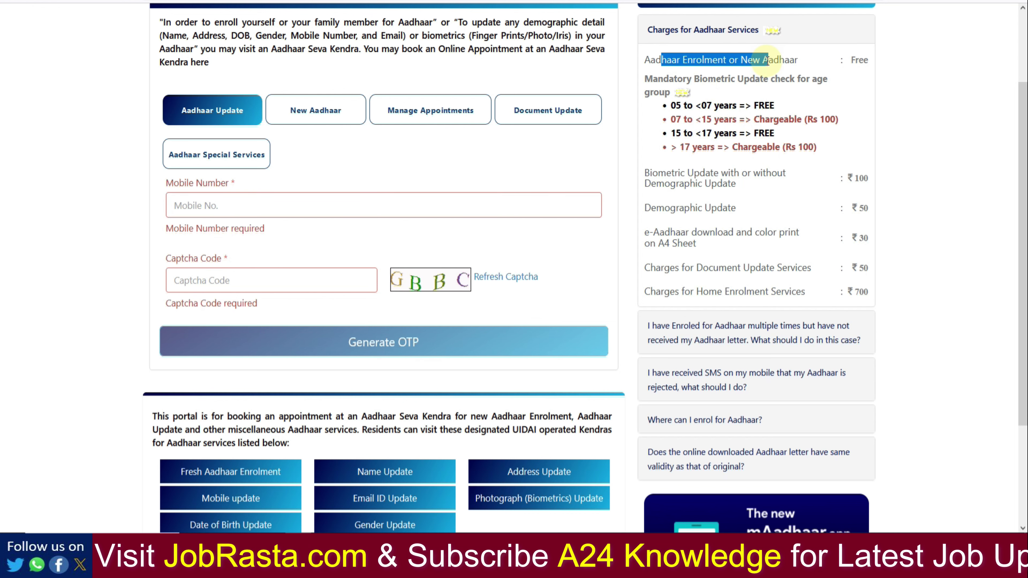
pyautogui.click(861, 72)
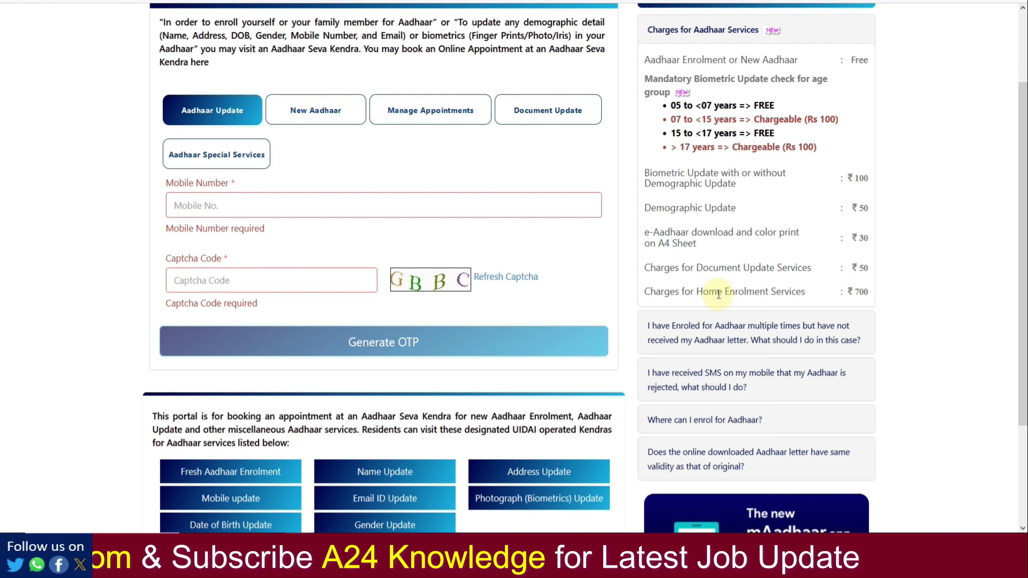
pyautogui.doubleClick(742, 292)
pyautogui.click(930, 310)
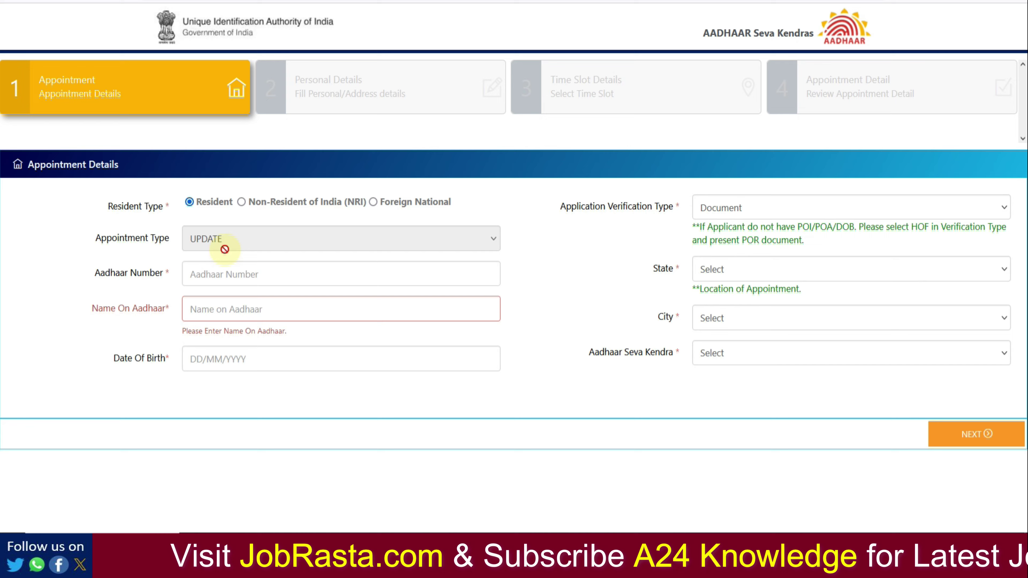
# - Enter the applicant's date of birth in the appointment details
pyautogui.click(233, 282)
pyautogui.click(228, 312)
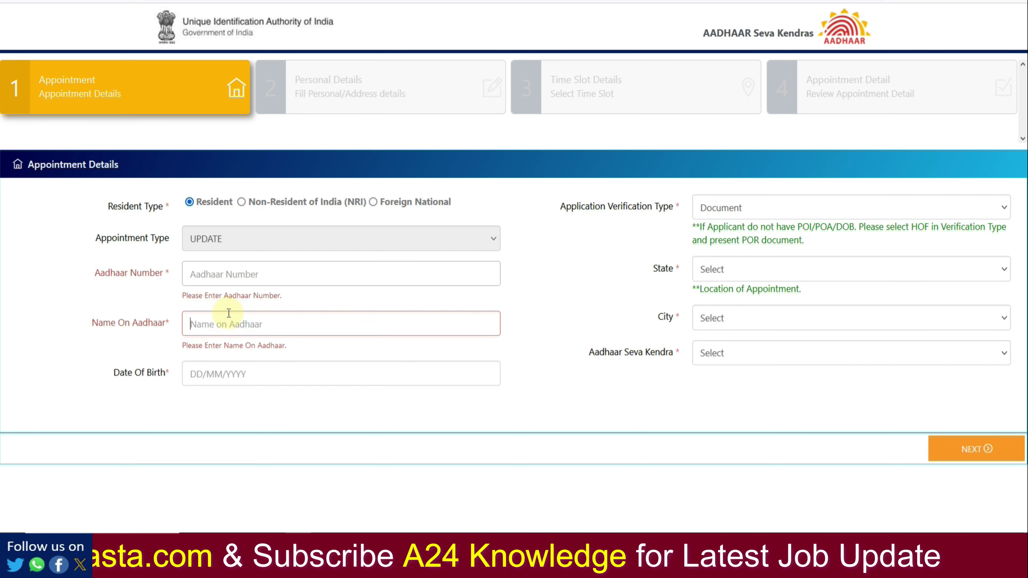
pyautogui.click(242, 381)
pyautogui.click(248, 401)
pyautogui.click(243, 402)
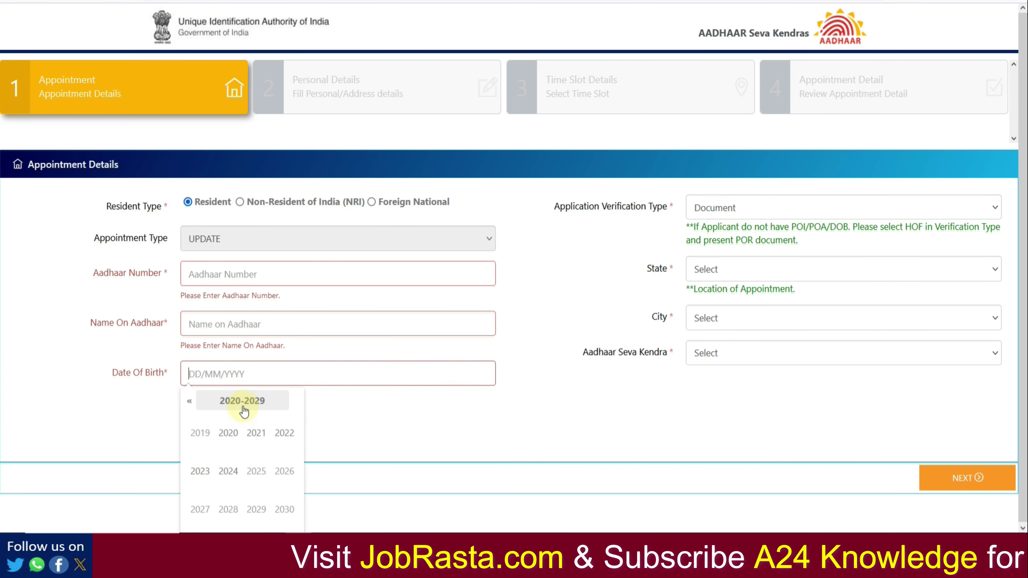
pyautogui.click(190, 401)
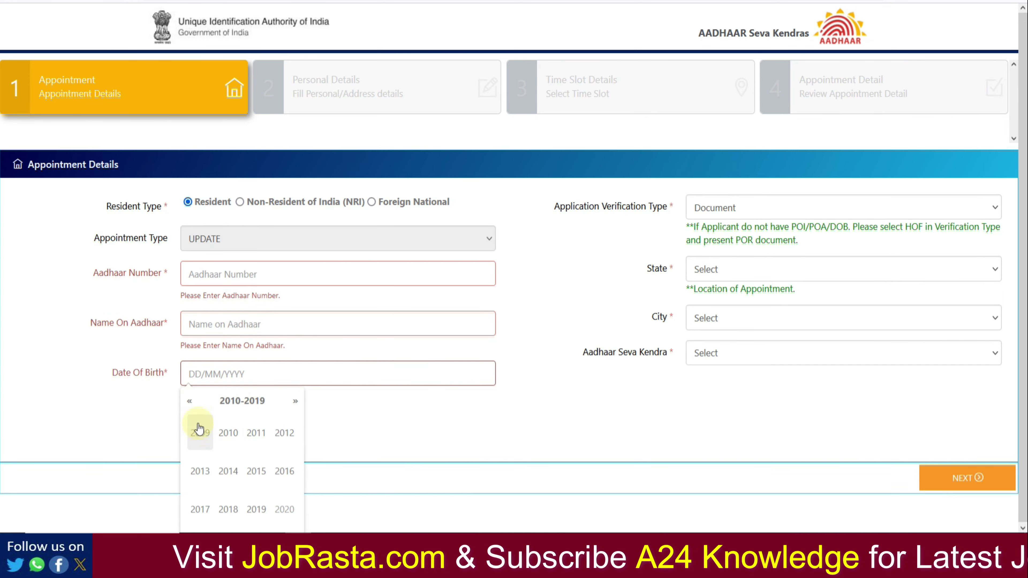
pyautogui.click(190, 401)
pyautogui.click(256, 471)
pyautogui.click(282, 470)
pyautogui.click(252, 469)
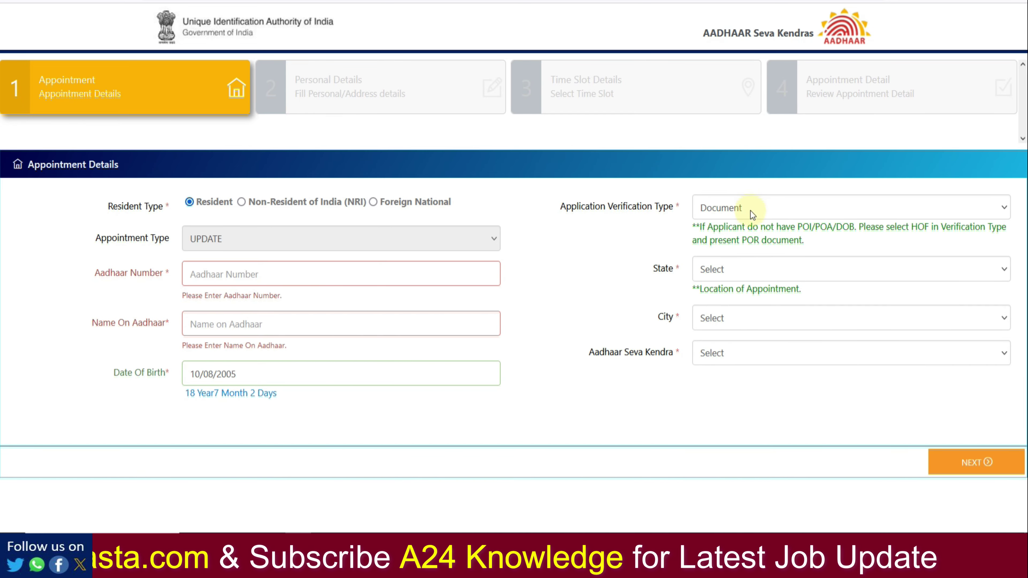
# - Set verification type Document, state Rajasthan, city Jaipur and Seva Kendra ASK Jaipur Orbit Mall, and continue to the personal details
pyautogui.click(740, 209)
pyautogui.click(632, 239)
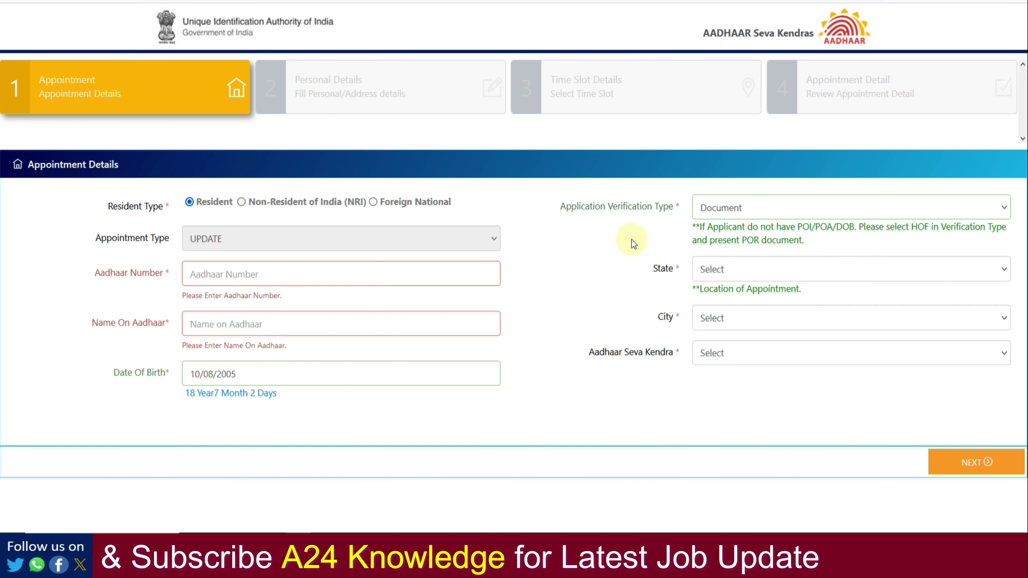
pyautogui.click(712, 264)
pyautogui.scroll(-5, 753, 217)
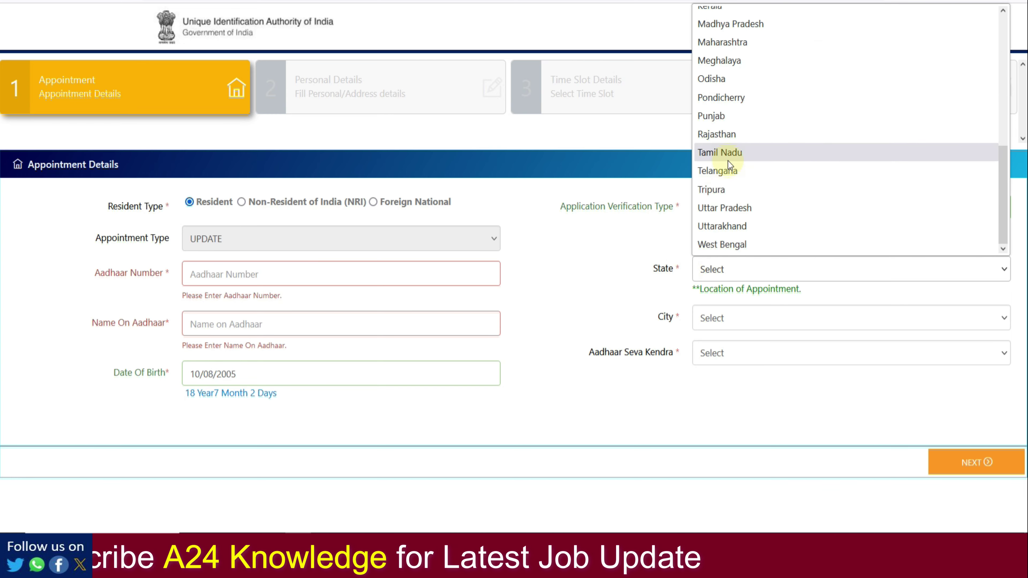
pyautogui.click(723, 138)
pyautogui.click(732, 316)
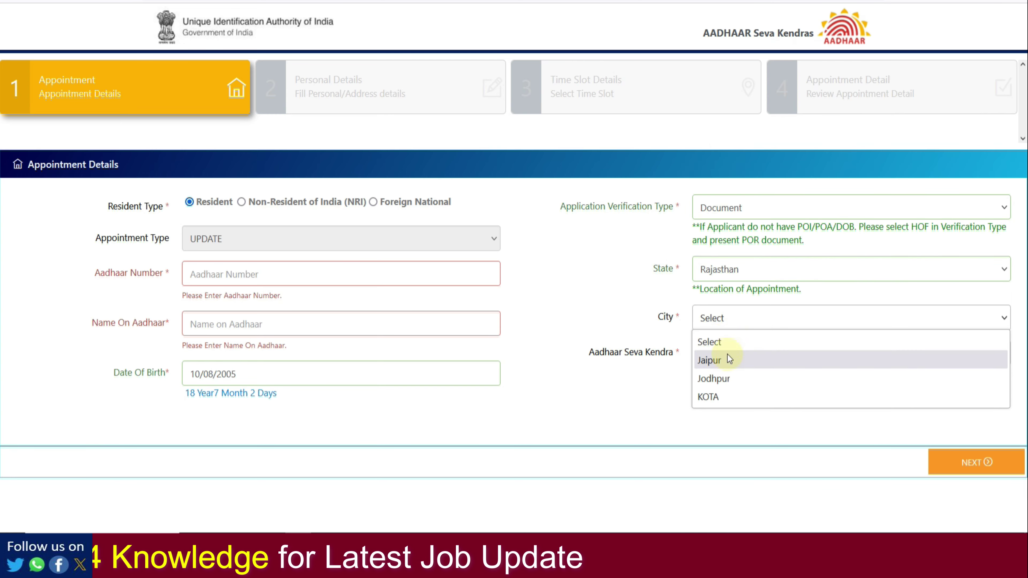
pyautogui.click(726, 363)
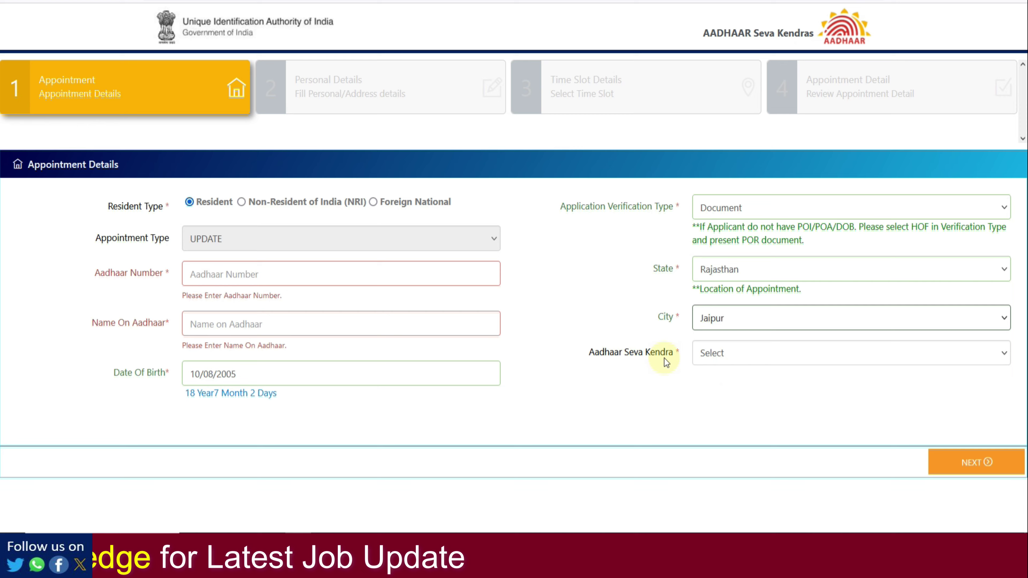
pyautogui.click(726, 359)
pyautogui.click(731, 395)
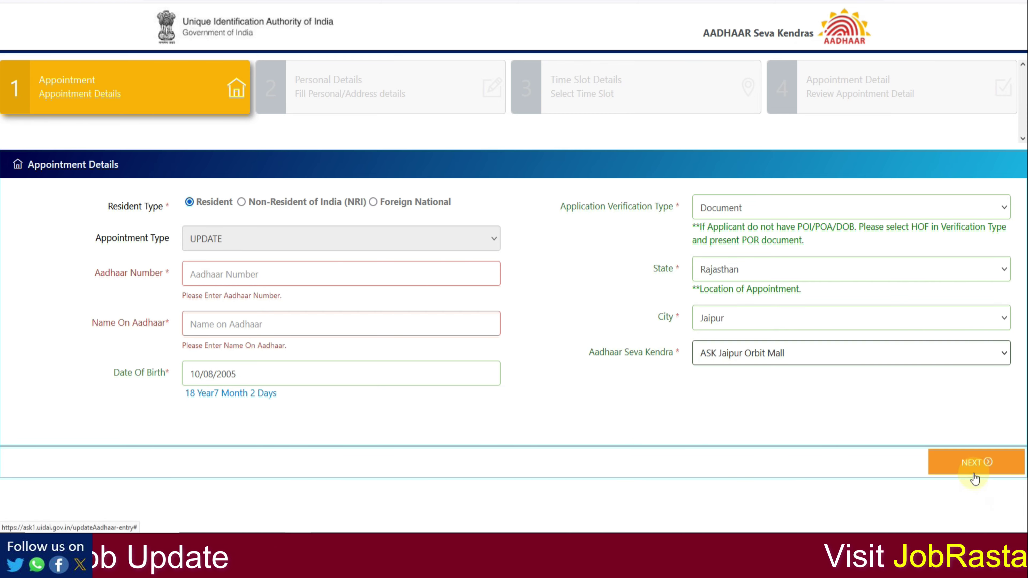
pyautogui.click(975, 466)
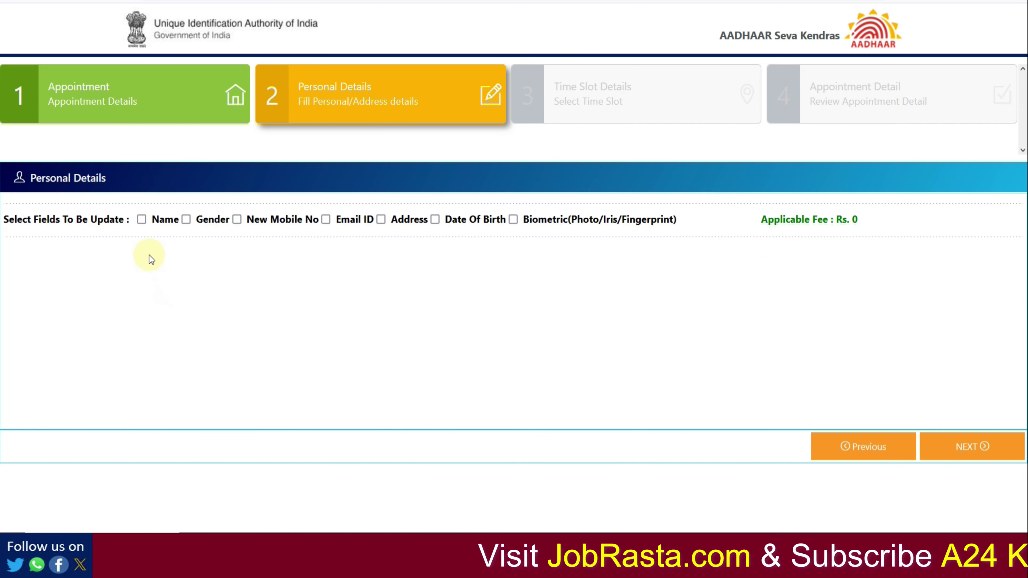
# - Examine the accepted identity proofs for a name update, and deselect the Name field
pyautogui.click(142, 220)
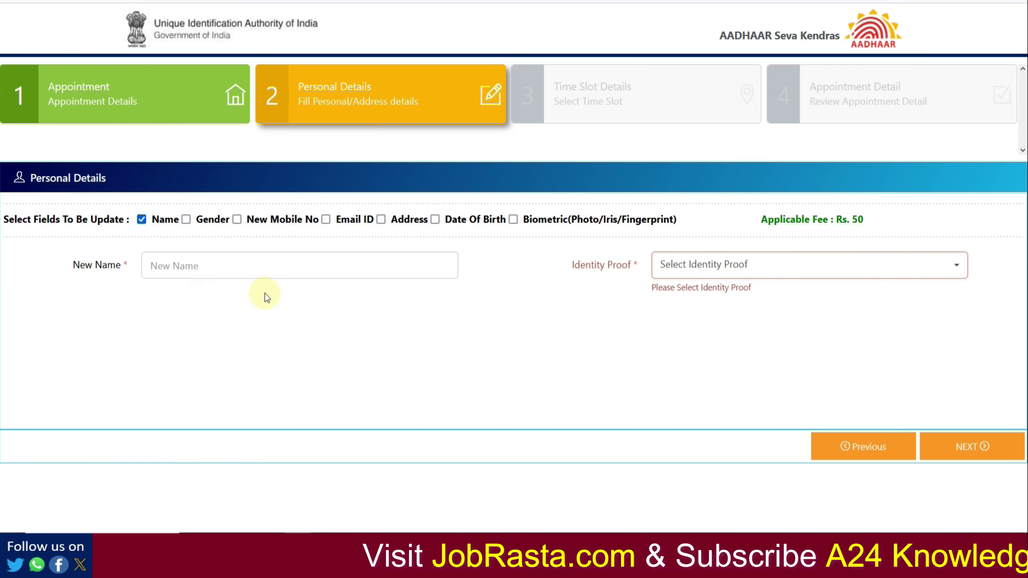
pyautogui.click(741, 272)
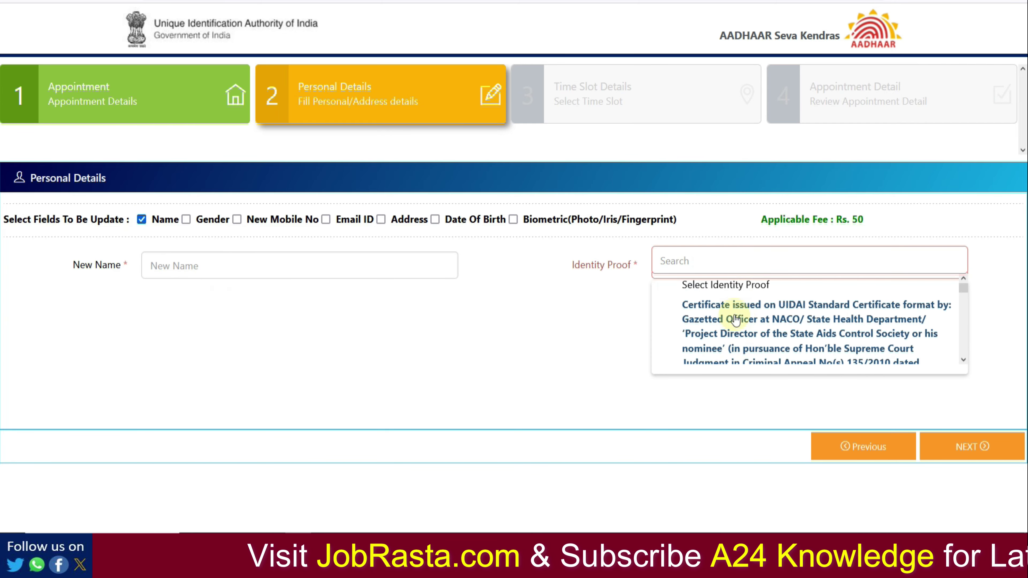
pyautogui.scroll(-3, 739, 324)
pyautogui.scroll(-5, 736, 320)
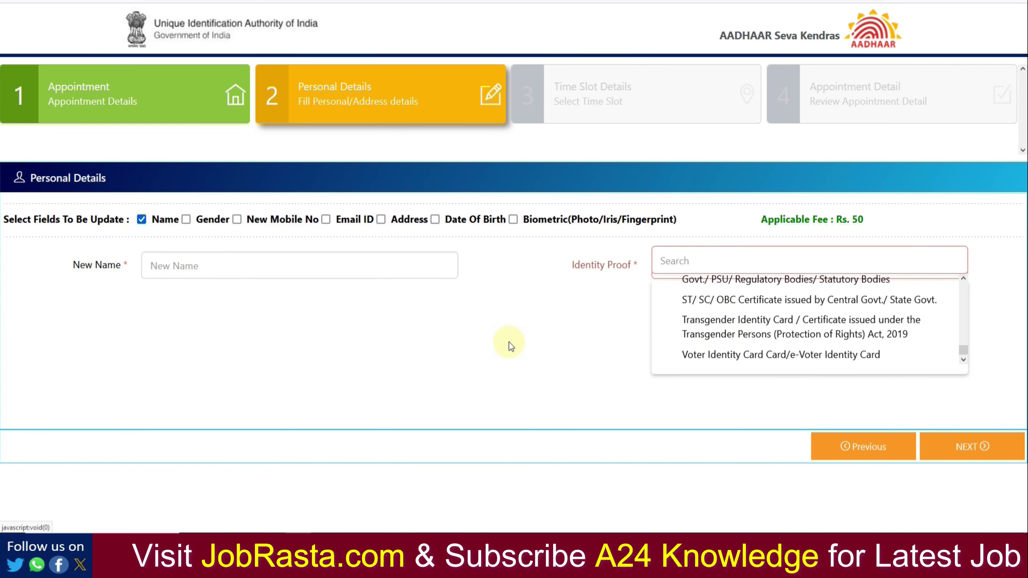
pyautogui.click(496, 336)
pyautogui.click(142, 220)
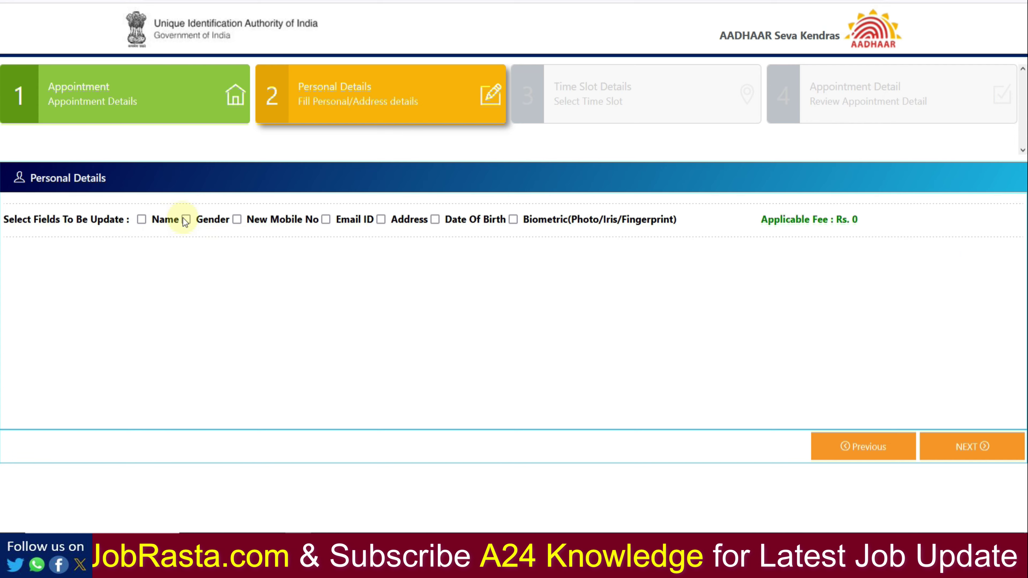
# - Examine the entries required for a Gender update and an Address update, deselecting each field after viewing it
pyautogui.click(187, 219)
pyautogui.click(192, 266)
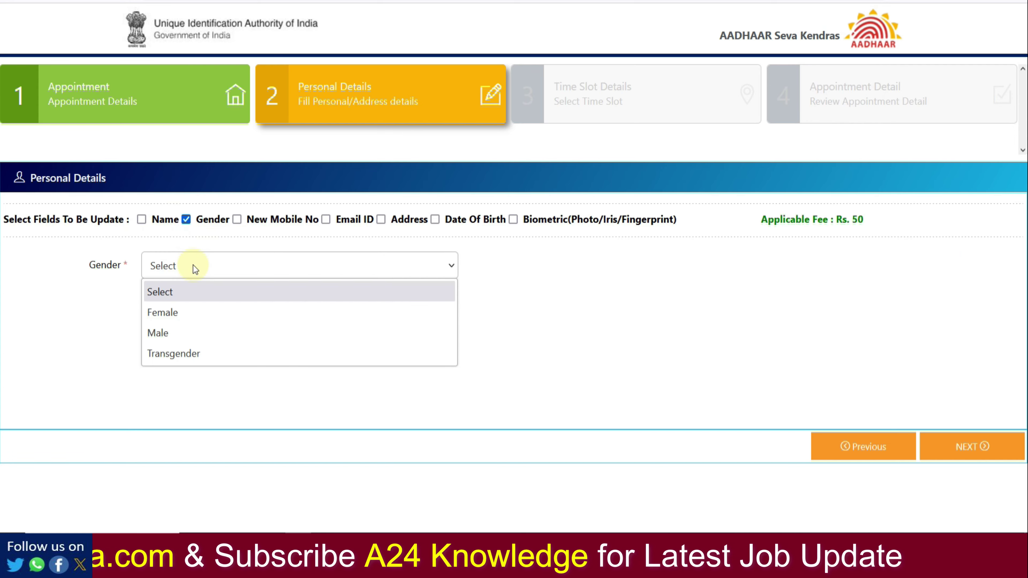
pyautogui.click(186, 220)
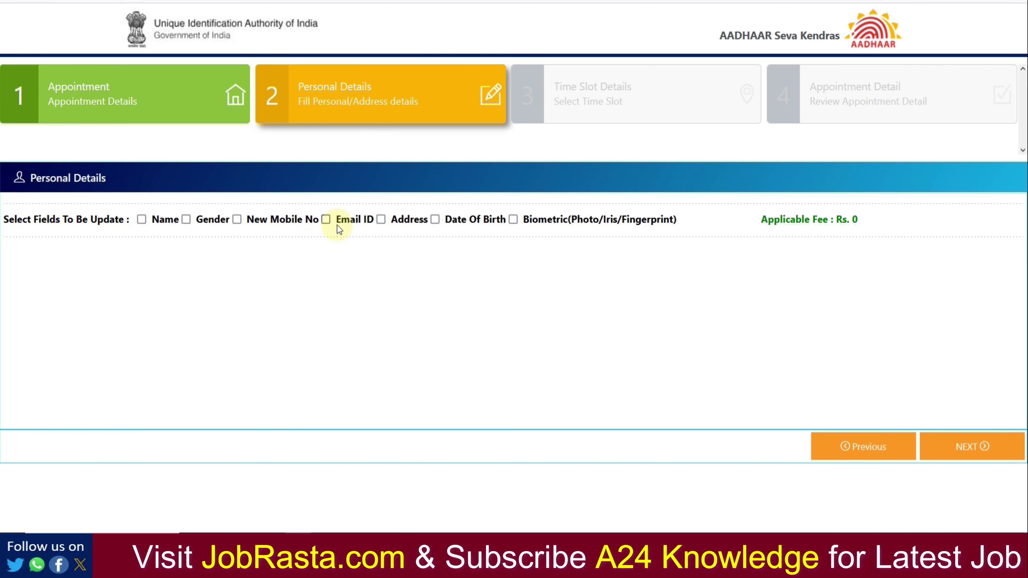
pyautogui.click(382, 220)
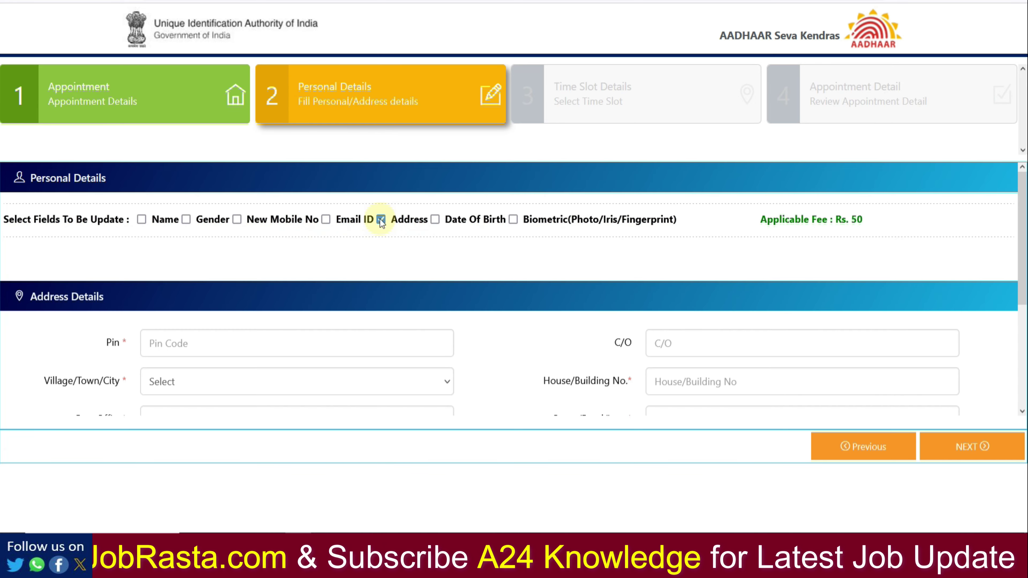
pyautogui.click(381, 220)
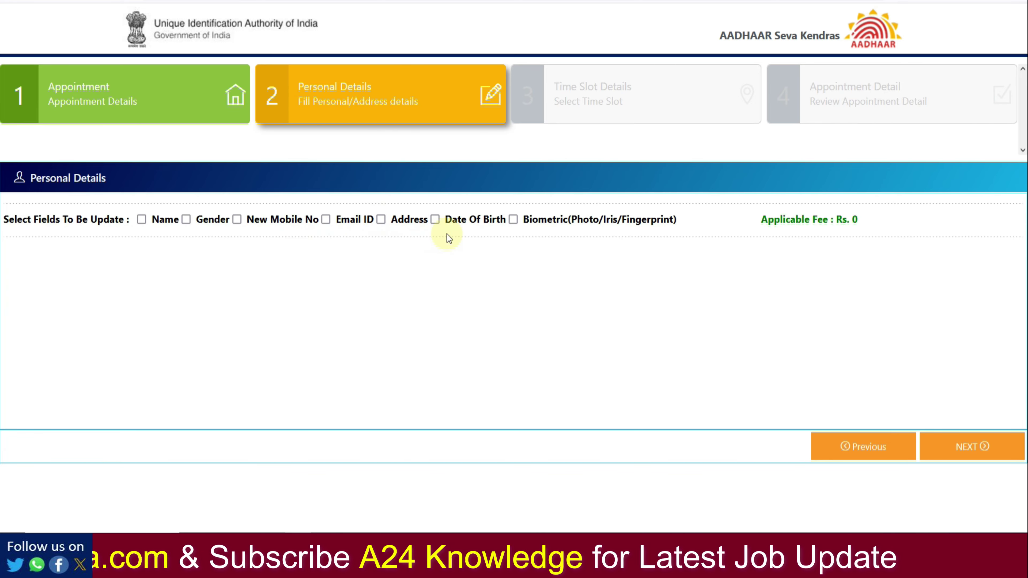
# - Examine the entries required for Date Of Birth and Biometric updates, deselecting each field after viewing it
pyautogui.click(435, 220)
pyautogui.click(436, 220)
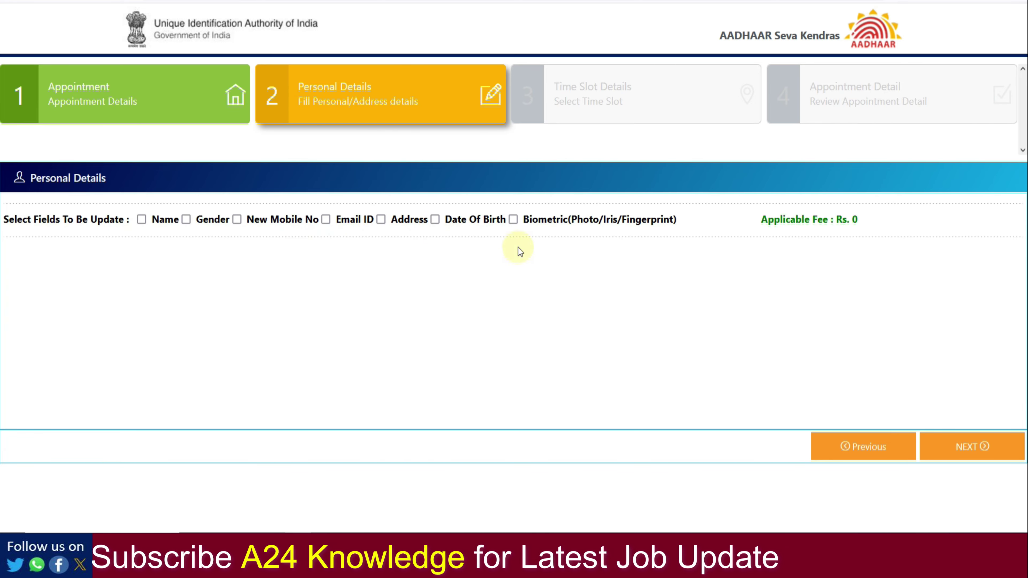
pyautogui.click(514, 220)
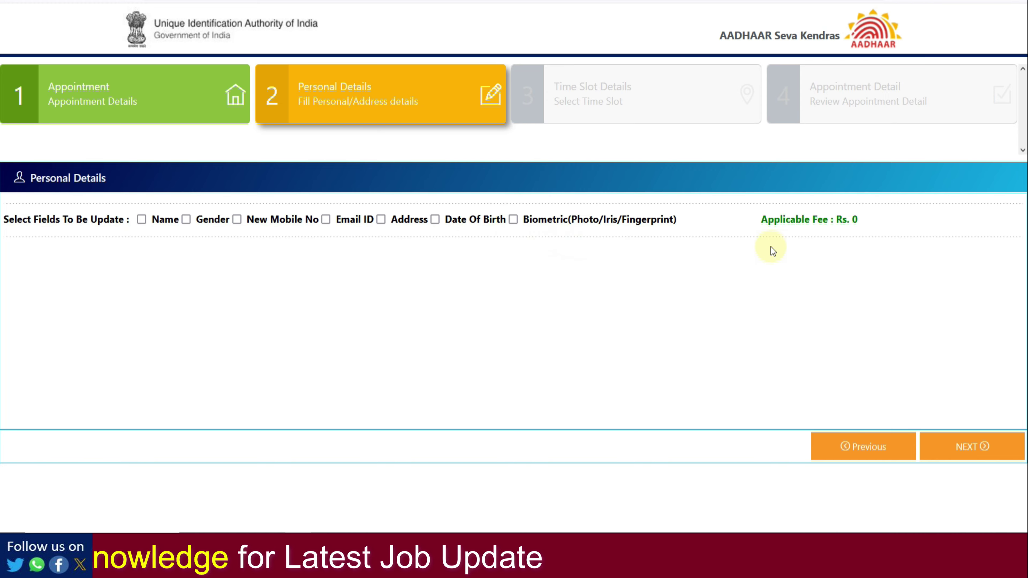
# - Select New Mobile No as the field to update and continue to the time slot selection
pyautogui.click(237, 219)
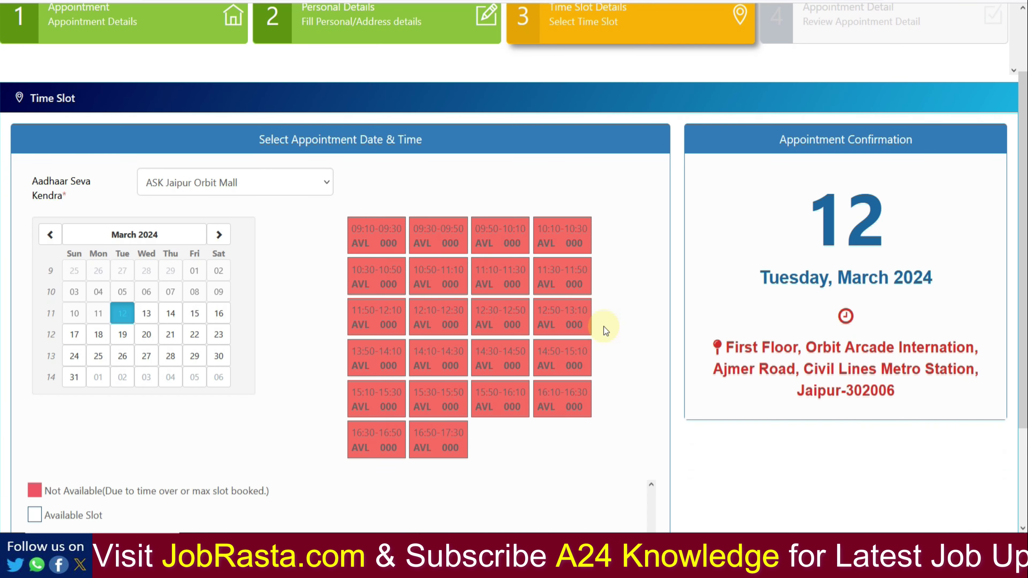
# - Choose Friday, 15 March 2024 and the 11:10-11:30 slot for the appointment at ASK Jaipur Orbit Mall
pyautogui.scroll(-3, 604, 327)
pyautogui.scroll(-1, 604, 327)
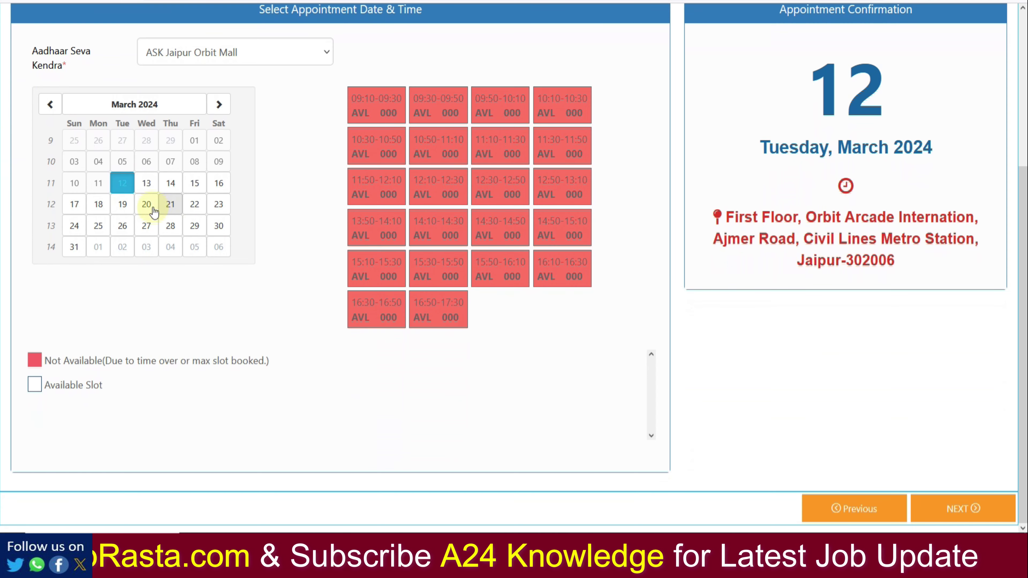
pyautogui.click(194, 184)
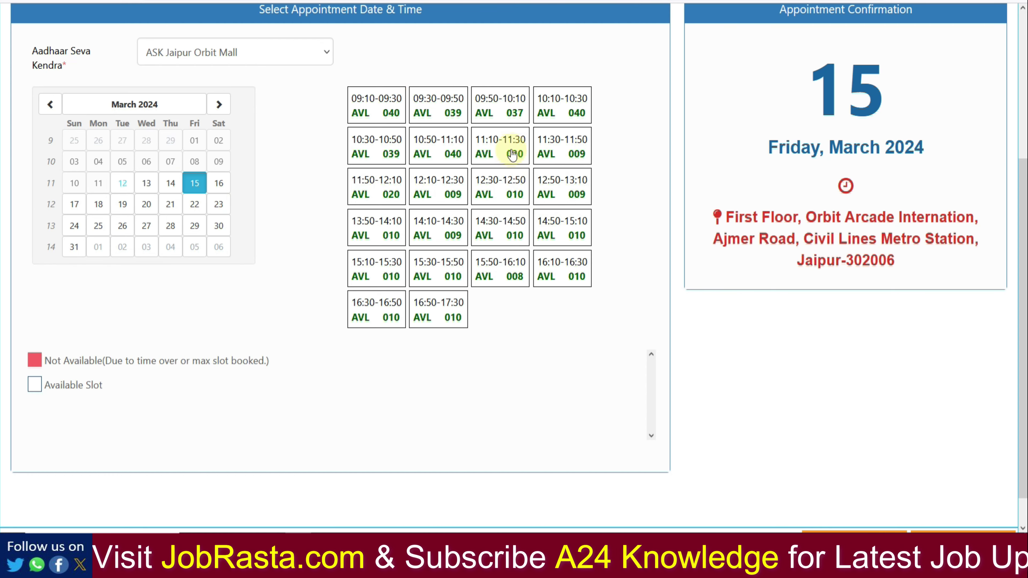
pyautogui.click(504, 147)
pyautogui.scroll(-1, 685, 273)
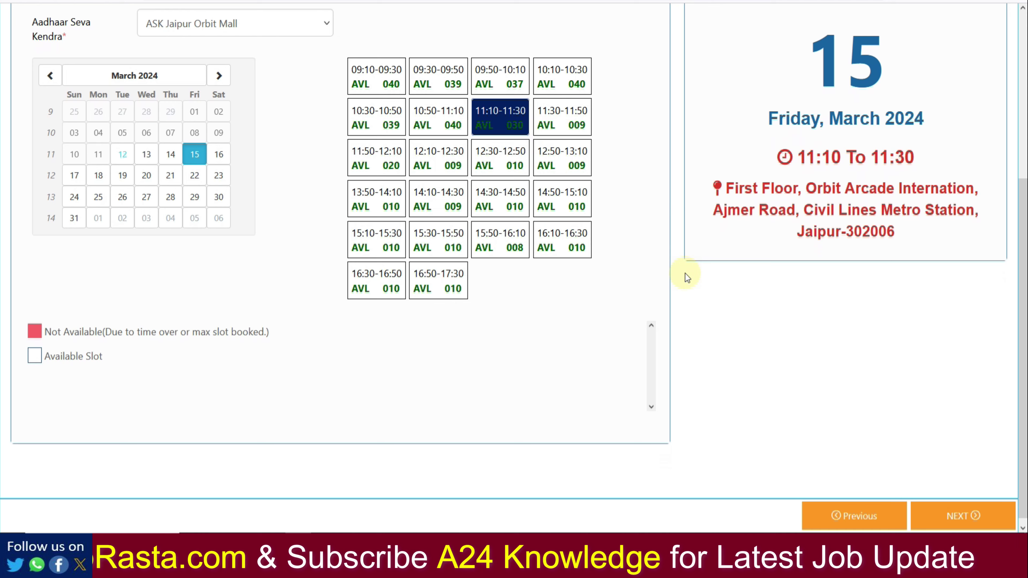